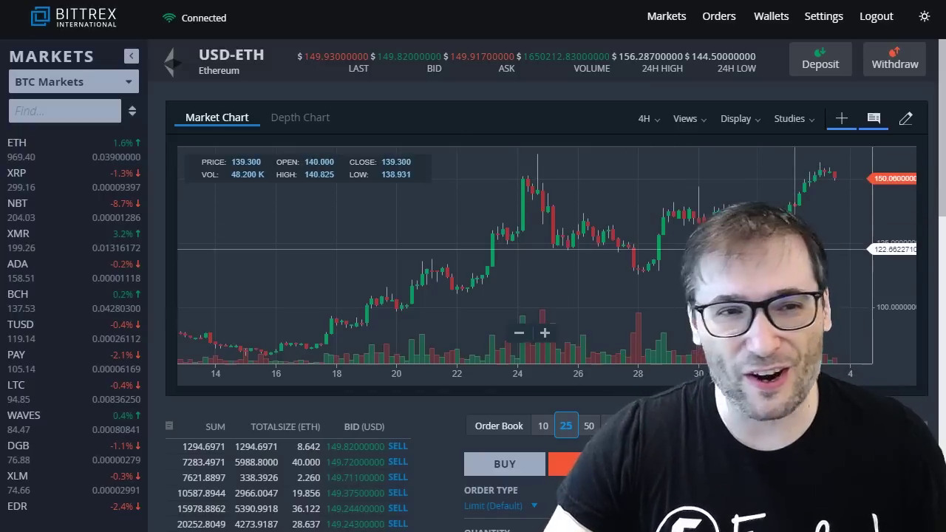
Zoom the USD-ETH candlestick chart, then scroll down to the Buy/Sell order form
{"action": "scroll", "coordinate": [795, 249], "scroll_direction": "down", "scroll_amount": 2}
{"action": "scroll", "coordinate": [787, 244], "scroll_direction": "down", "scroll_amount": 2}
{"action": "scroll", "coordinate": [780, 241], "scroll_direction": "down", "scroll_amount": 2}
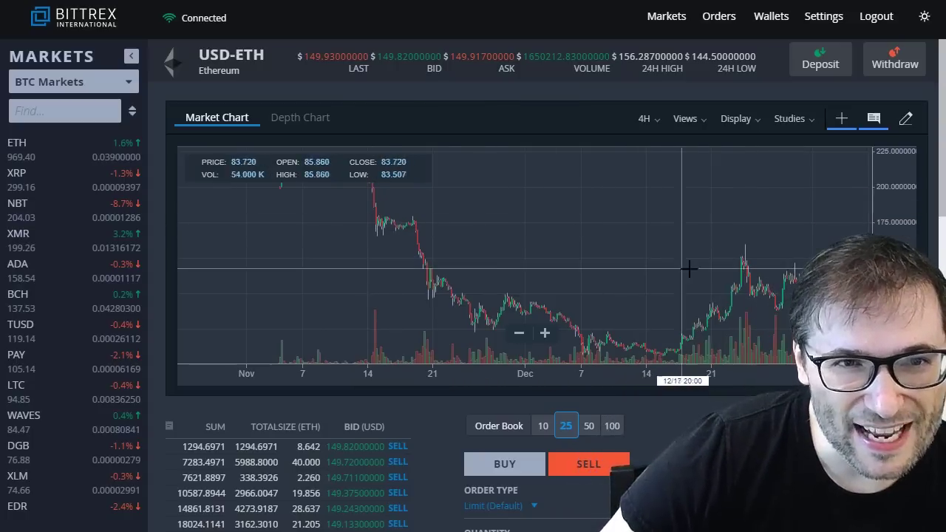
{"action": "scroll", "coordinate": [743, 264], "scroll_direction": "up", "scroll_amount": 2}
{"action": "scroll", "coordinate": [754, 266], "scroll_direction": "up", "scroll_amount": 2}
{"action": "scroll", "coordinate": [769, 267], "scroll_direction": "up", "scroll_amount": 1}
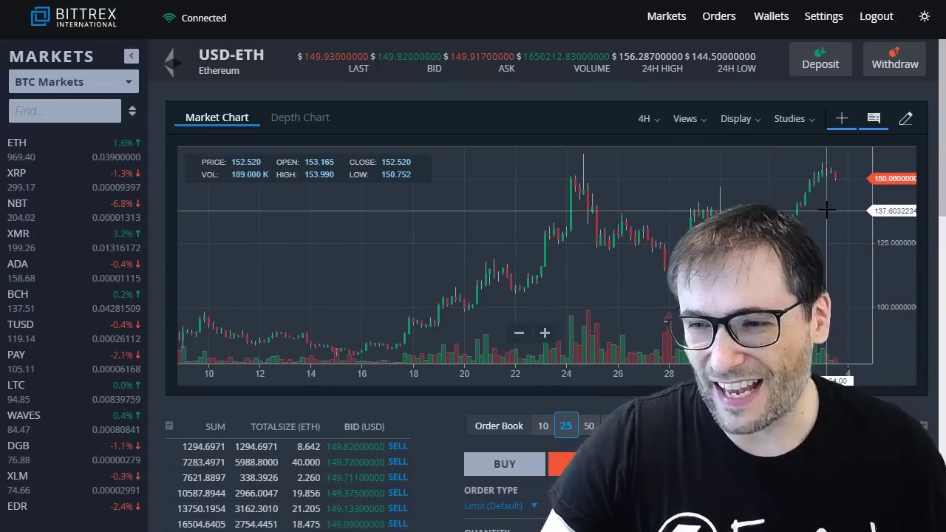
{"action": "scroll", "coordinate": [827, 211], "scroll_direction": "up", "scroll_amount": 2}
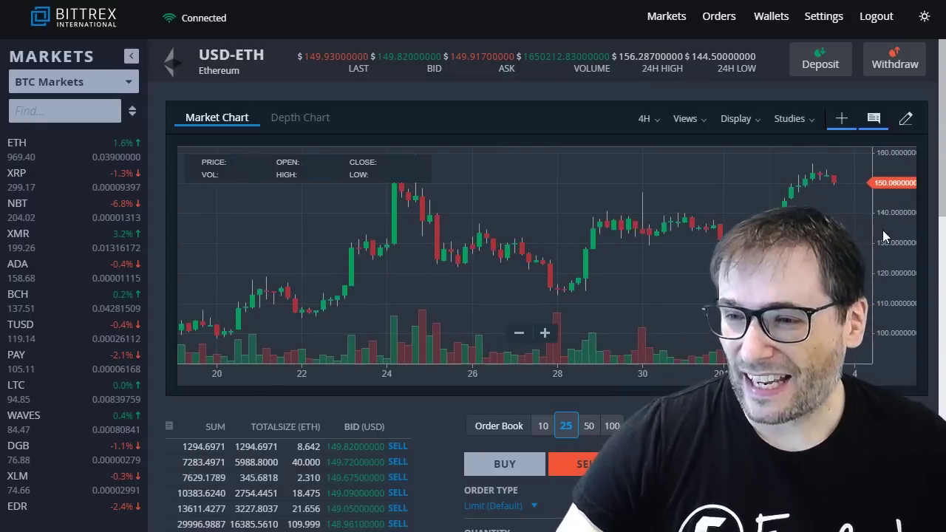
{"action": "scroll", "coordinate": [887, 231], "scroll_direction": "down", "scroll_amount": 1}
{"action": "scroll", "coordinate": [461, 337], "scroll_direction": "down", "scroll_amount": 3}
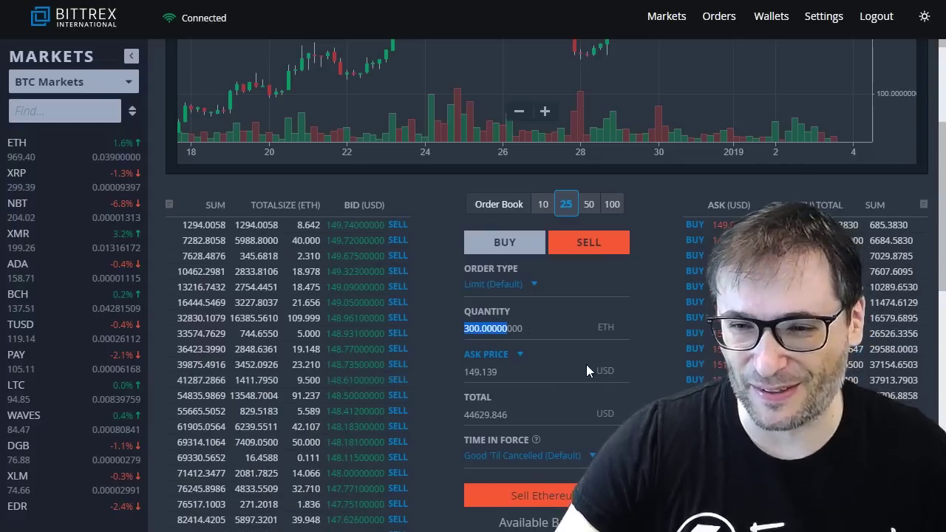
Submit the 300 ETH limit sell at 149.777 USD for confirmation
{"action": "scroll", "coordinate": [603, 371], "scroll_direction": "down", "scroll_amount": 1}
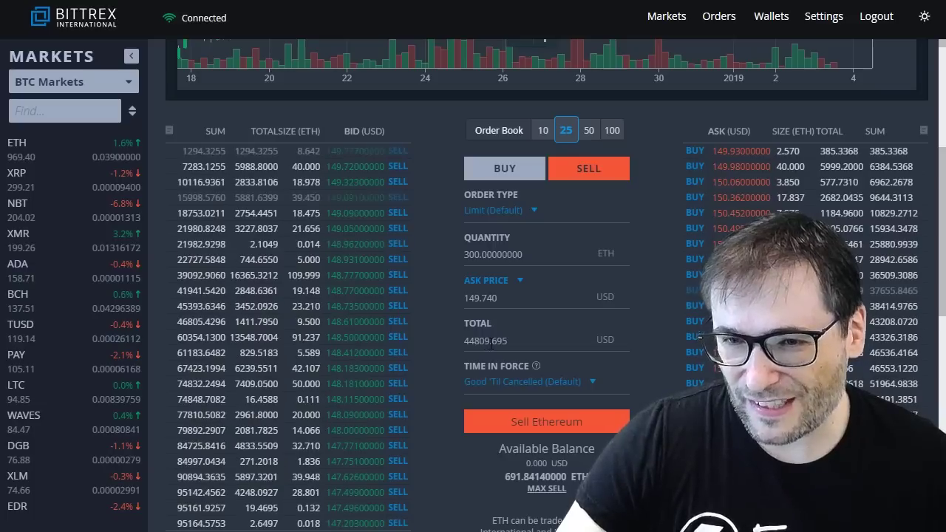
{"action": "scroll", "coordinate": [548, 348], "scroll_direction": "down", "scroll_amount": 1}
{"action": "left_click", "coordinate": [566, 349]}
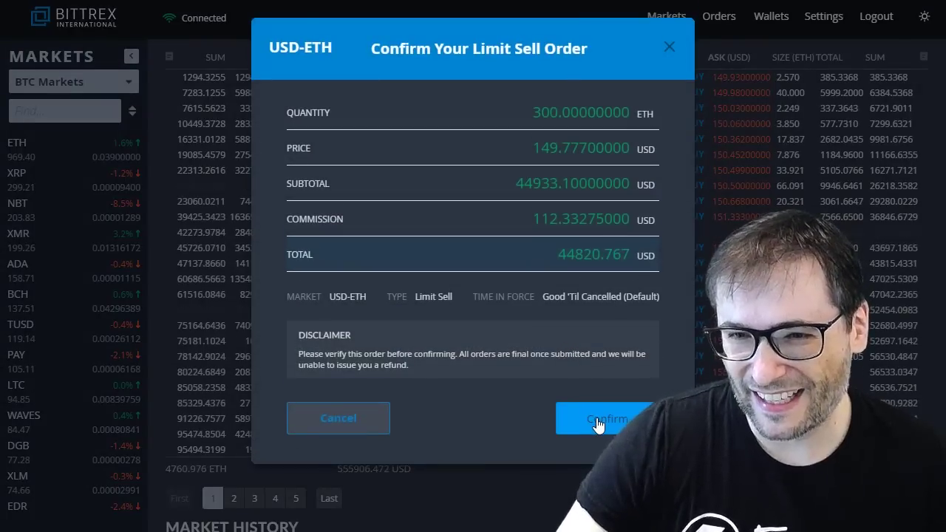
{"action": "left_click", "coordinate": [639, 413]}
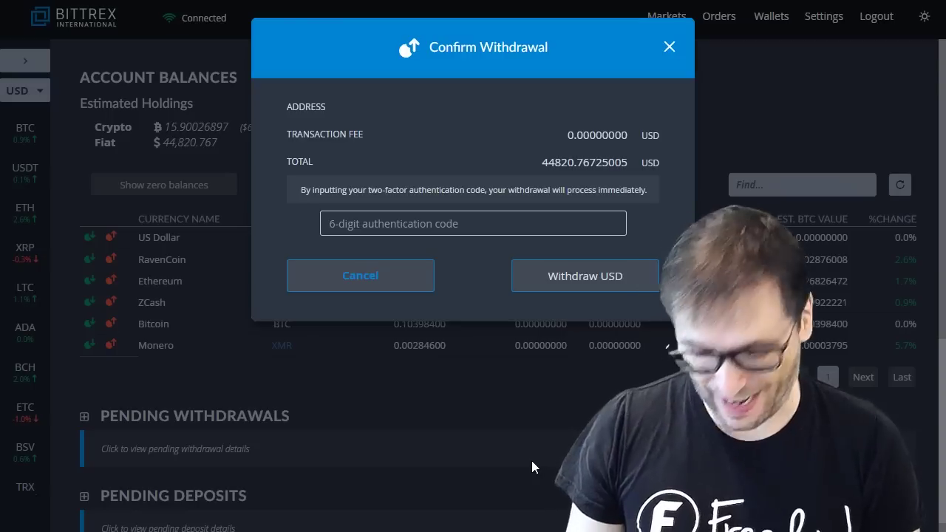
Enter the six-digit authenticator code in the Confirm Withdrawal dialog
{"action": "left_click", "coordinate": [416, 216]}
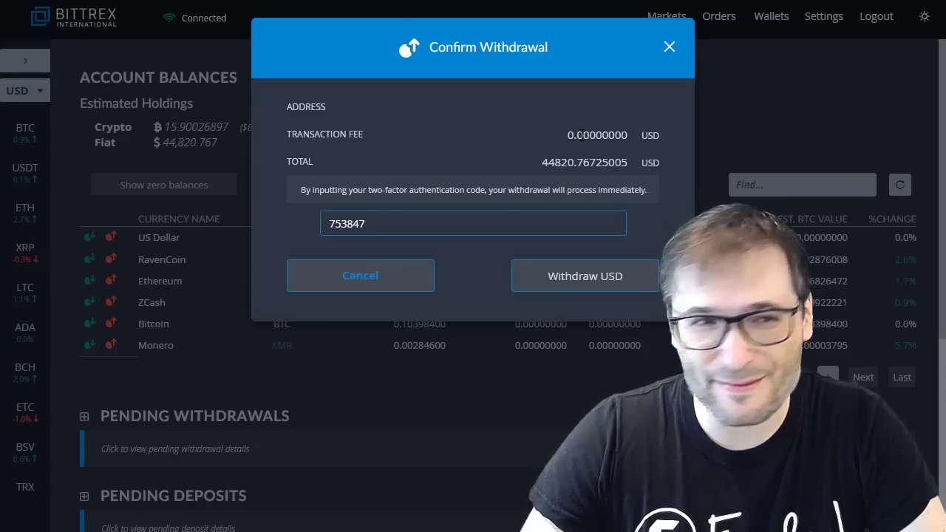
Confirm the 44,820.767 USD withdrawal with Withdraw USD
{"action": "left_click", "coordinate": [578, 287]}
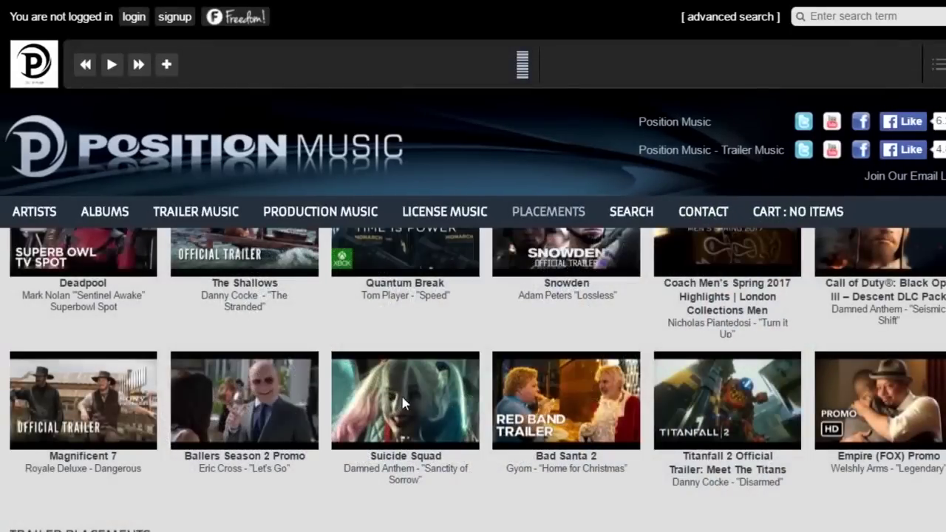
{"action": "left_click", "coordinate": [403, 403]}
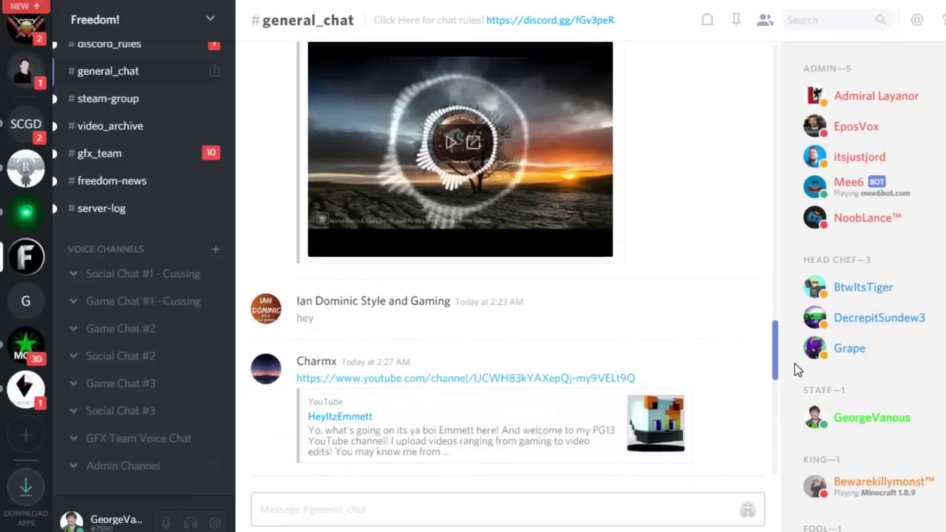
Scroll Freedom!'s general_chat to the latest messages, then switch to the MGN server
{"action": "left_click_drag", "start_coordinate": [800, 407], "coordinate": [800, 462]}
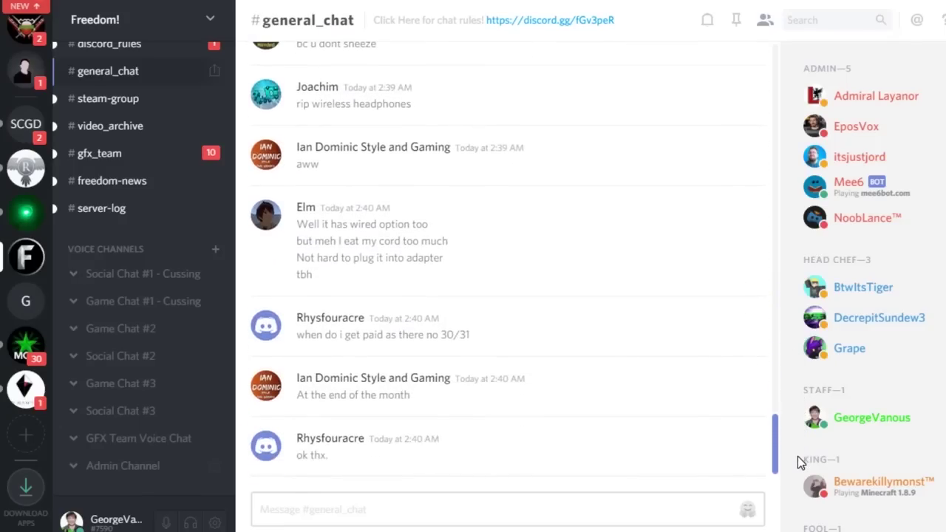
{"action": "left_click", "coordinate": [25, 353]}
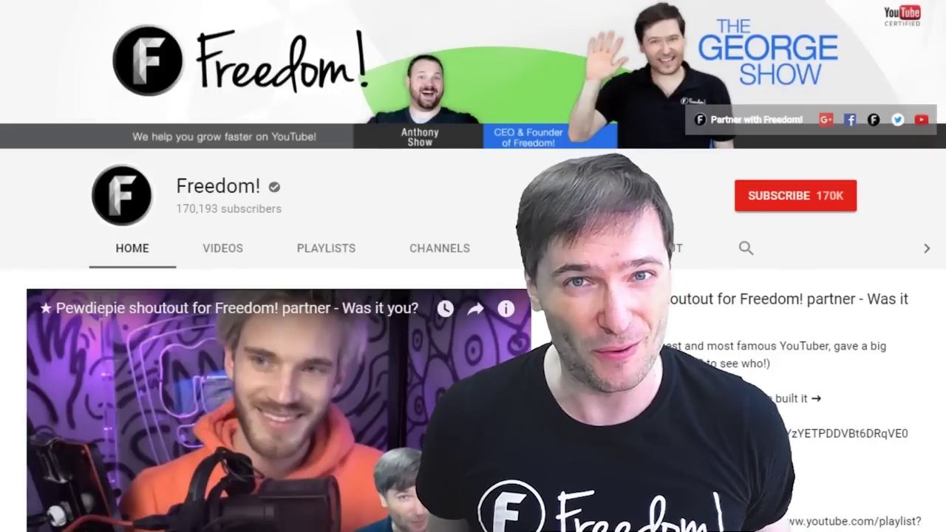
Play the Pewdiepie shoutout video featured on Freedom!'s YouTube Home tab
{"action": "left_click", "coordinate": [256, 431]}
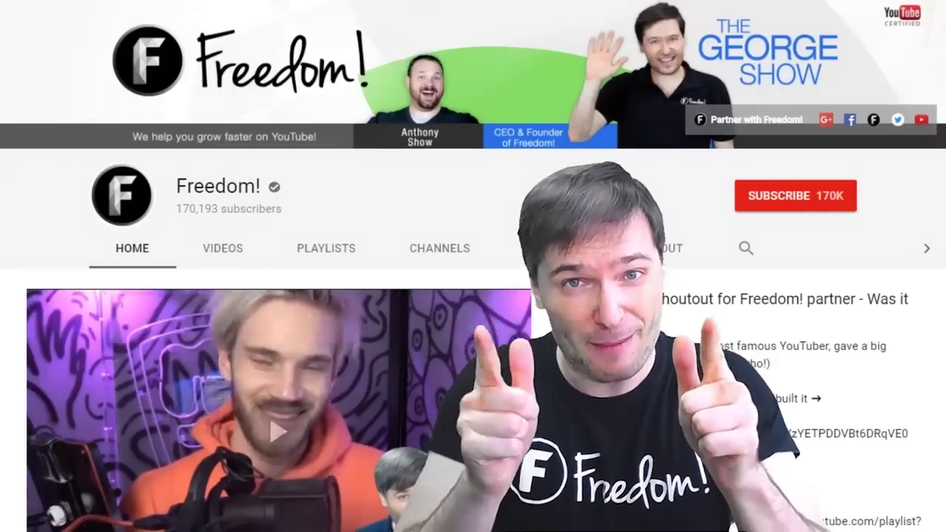